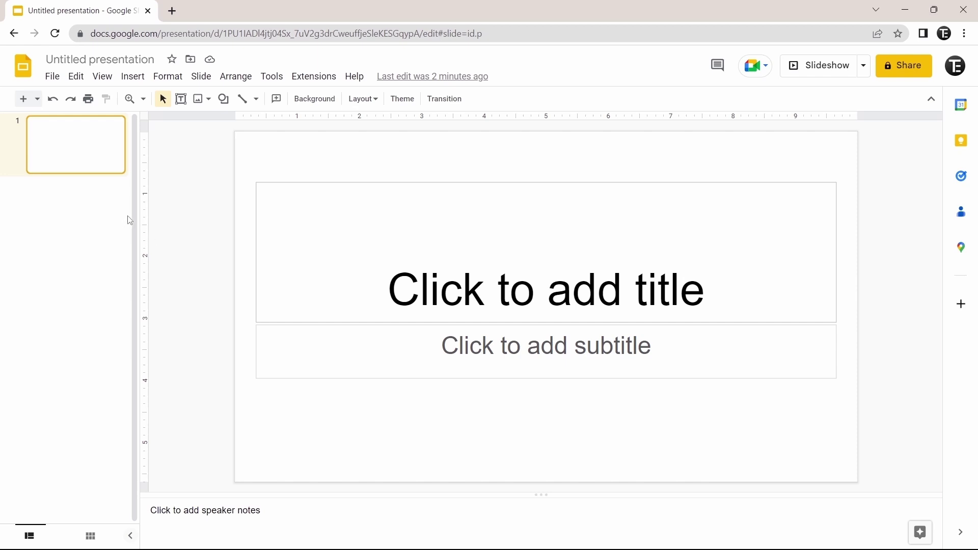
Add a new title-and-body slide 2 and bring up the Insert menu.
left_click(23, 98)
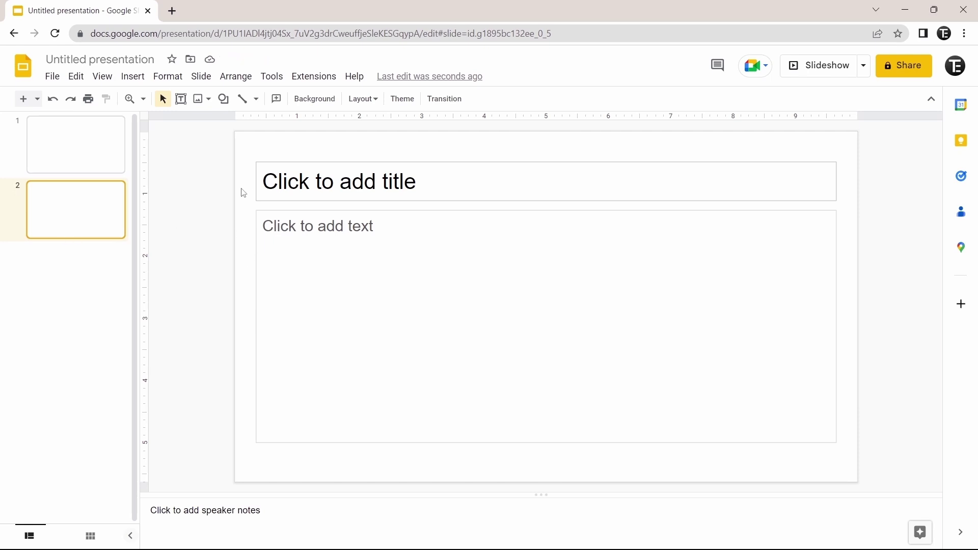
left_click(133, 77)
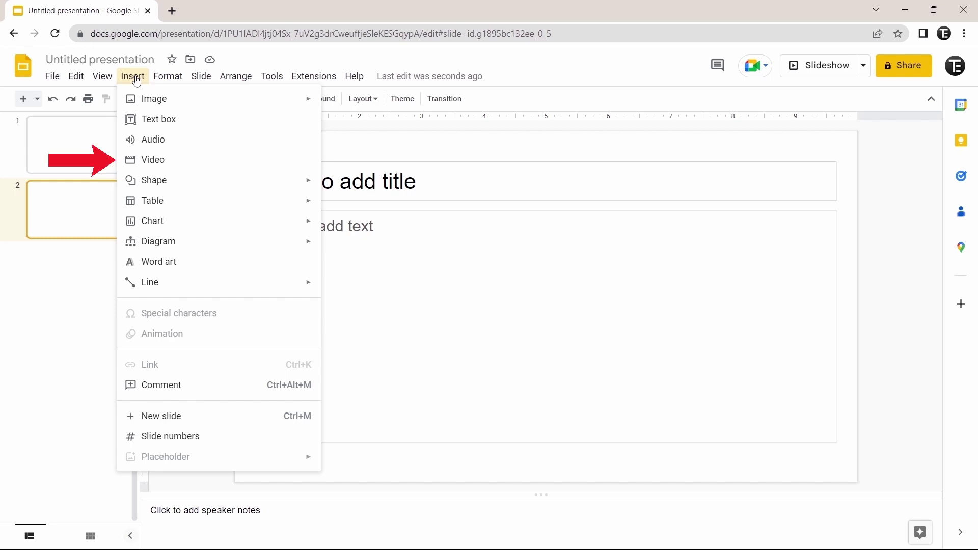
Search YouTube for 'im good' and insert the first result, I'm Good (Blue), on slide 2.
left_click(145, 162)
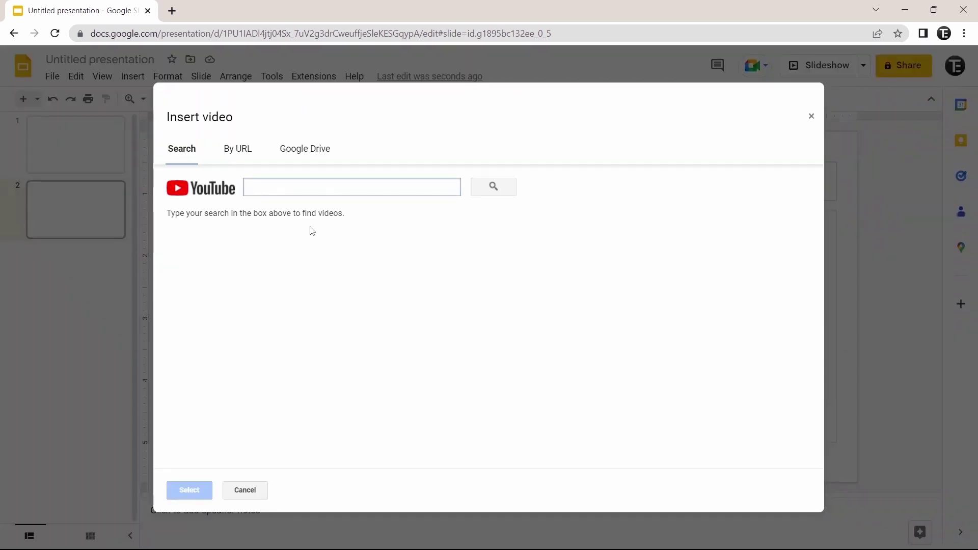
left_click(250, 189)
type("im good")
key("Return")
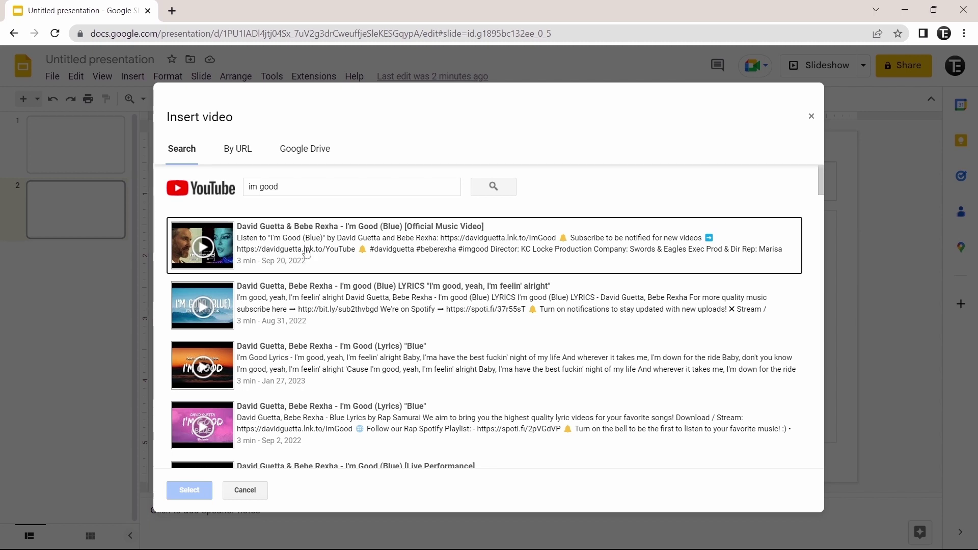
double_click(360, 247)
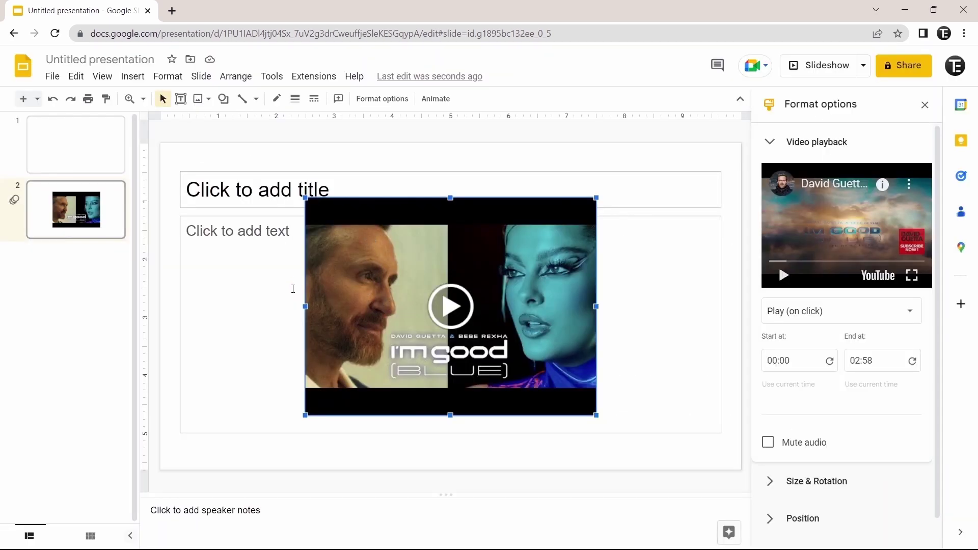
Delete the YouTube video from slide 2 and reopen Insert > Video with the im good results.
key("Delete")
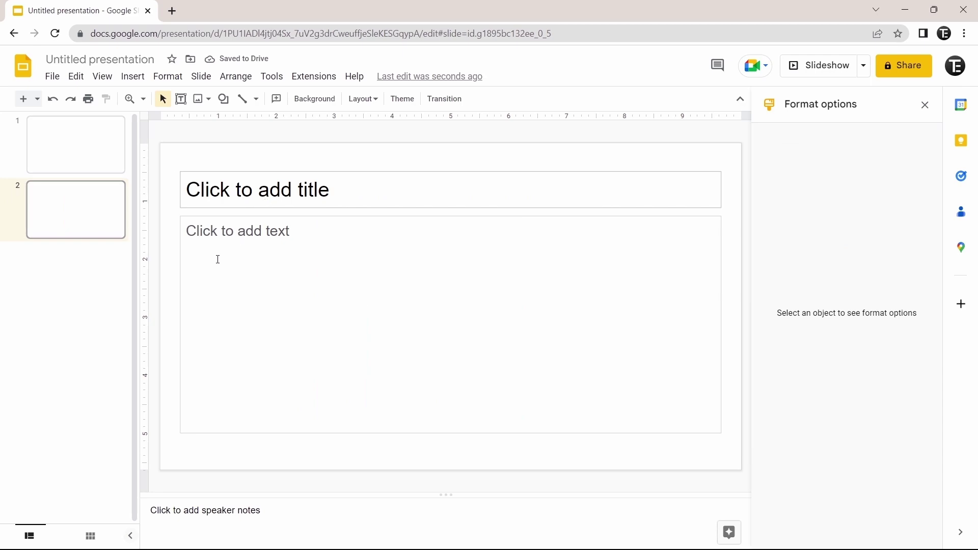
left_click(132, 77)
left_click(153, 140)
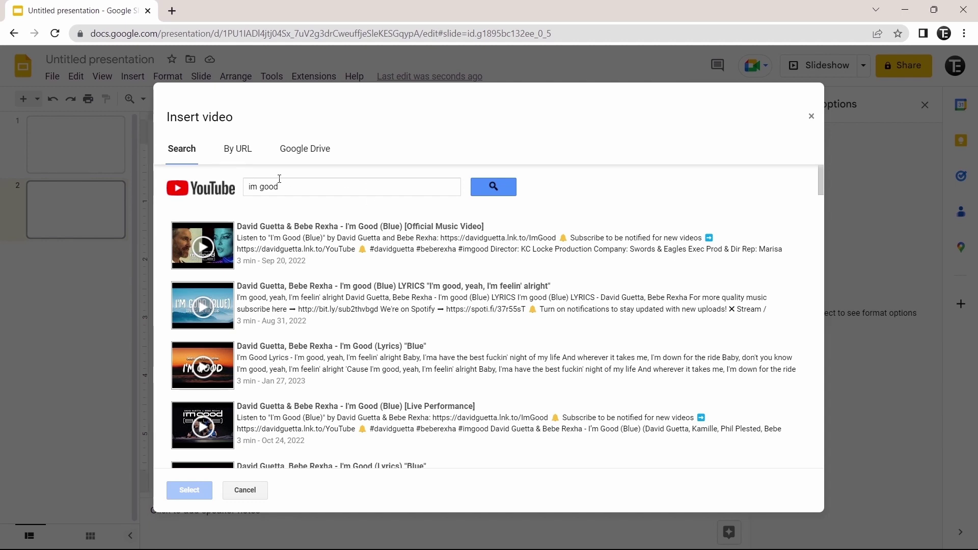
Insert the I'm Good (Blue) video on slide 2 again by pasting its YouTube URL.
left_click(231, 155)
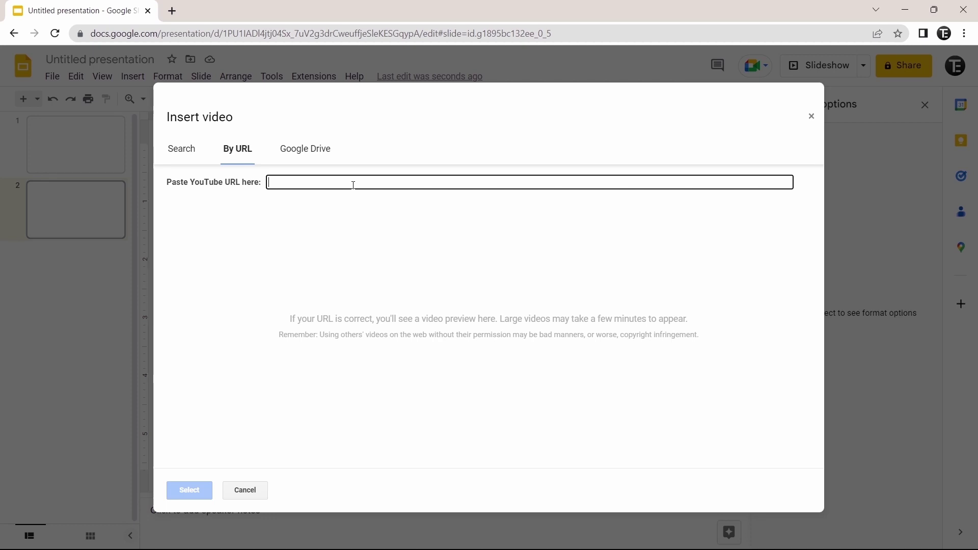
type("https://youtu.be/90RLzVUuXe4")
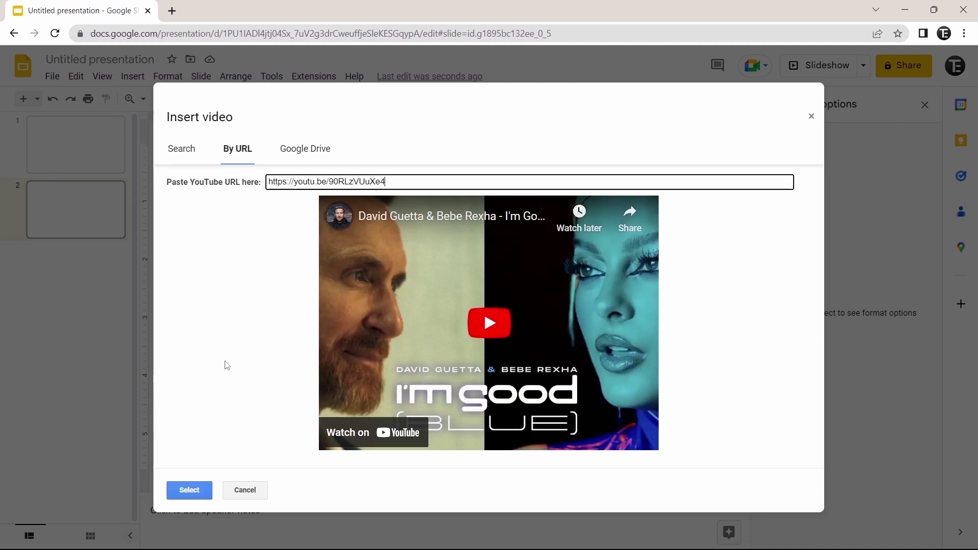
key("Return")
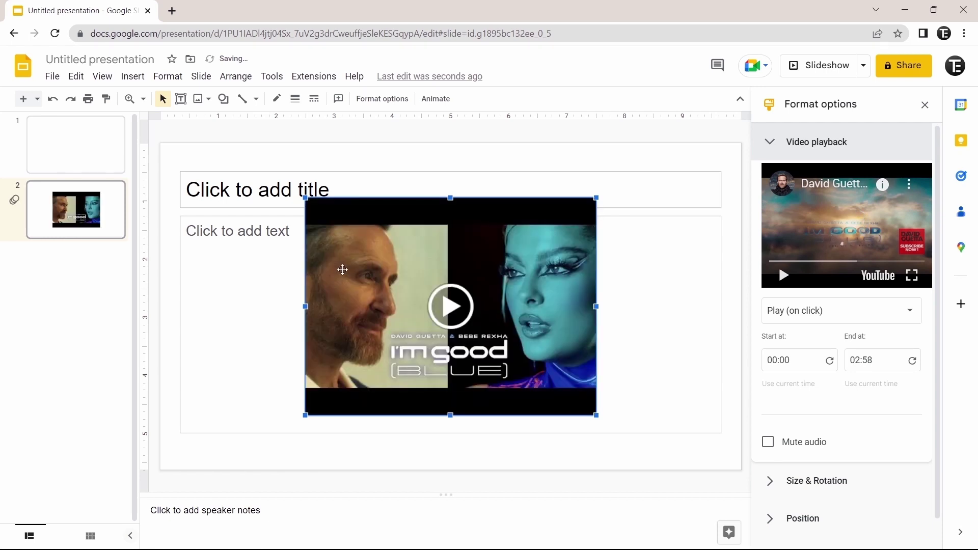
Delete the video and switch the Insert video window to browsing Google Drive.
key("Delete")
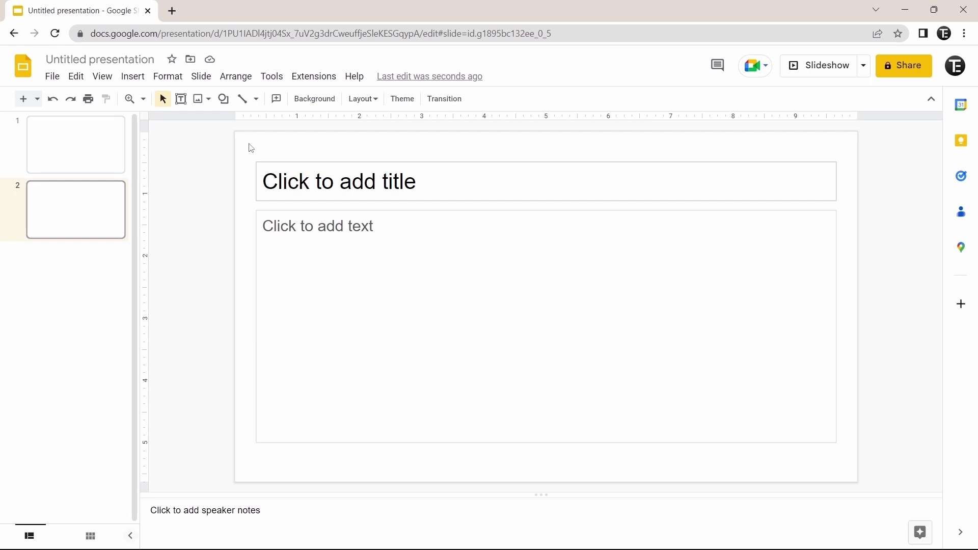
left_click(132, 76)
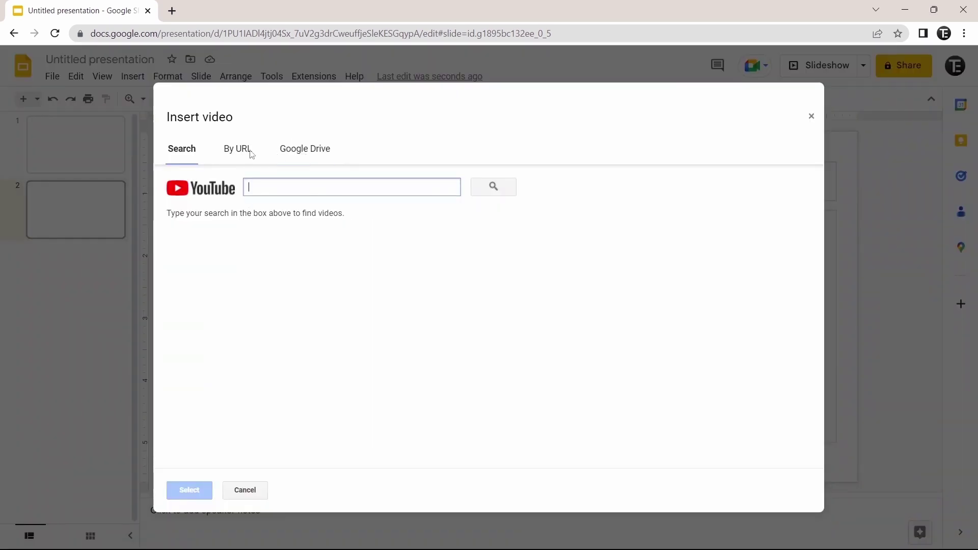
left_click(255, 159)
left_click(305, 150)
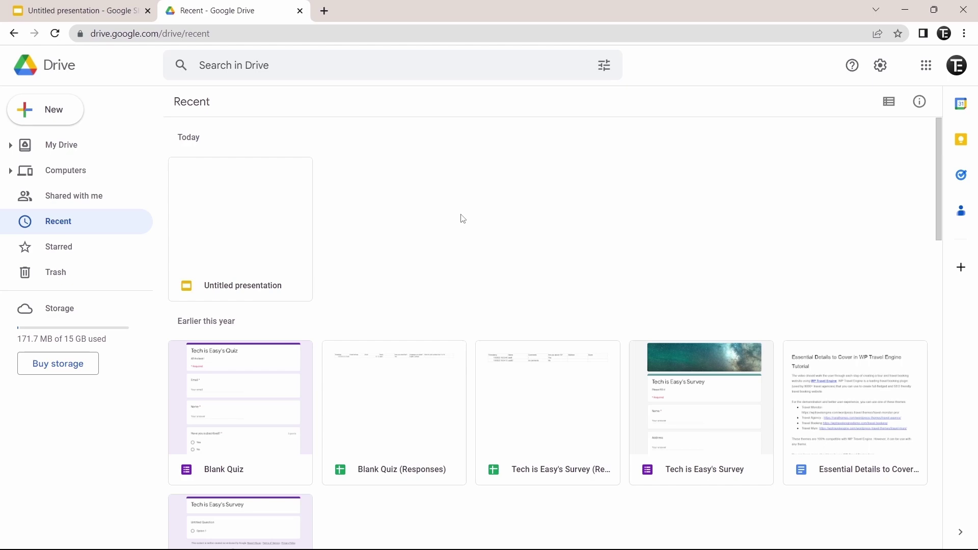
Start a Drive file upload, browse Documents and Downloads, then cancel without uploading.
left_click(54, 112)
left_click(77, 137)
left_click(65, 141)
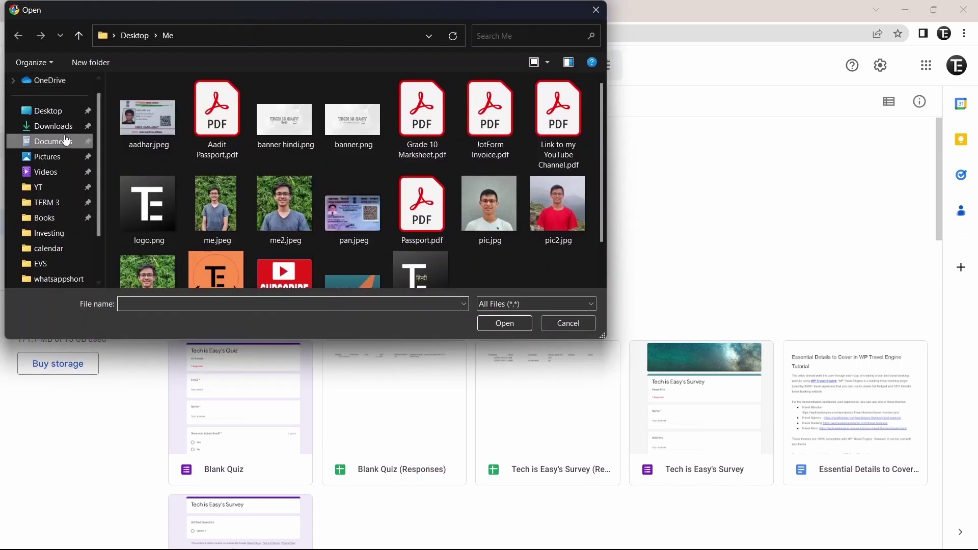
left_click(64, 131)
key("Escape")
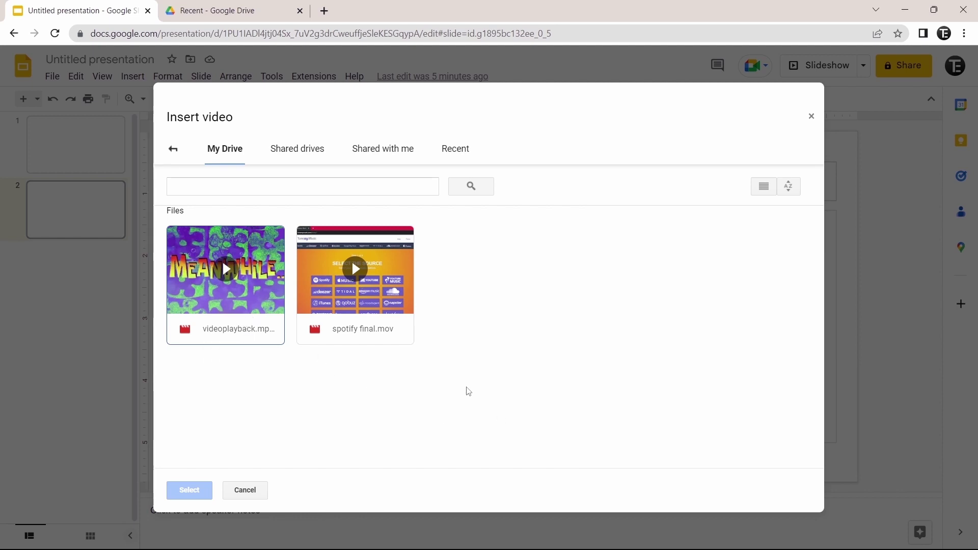
Insert videoplayback.mp4 from Drive onto slide 2 and enlarge it to cover most of the slide.
double_click(242, 327)
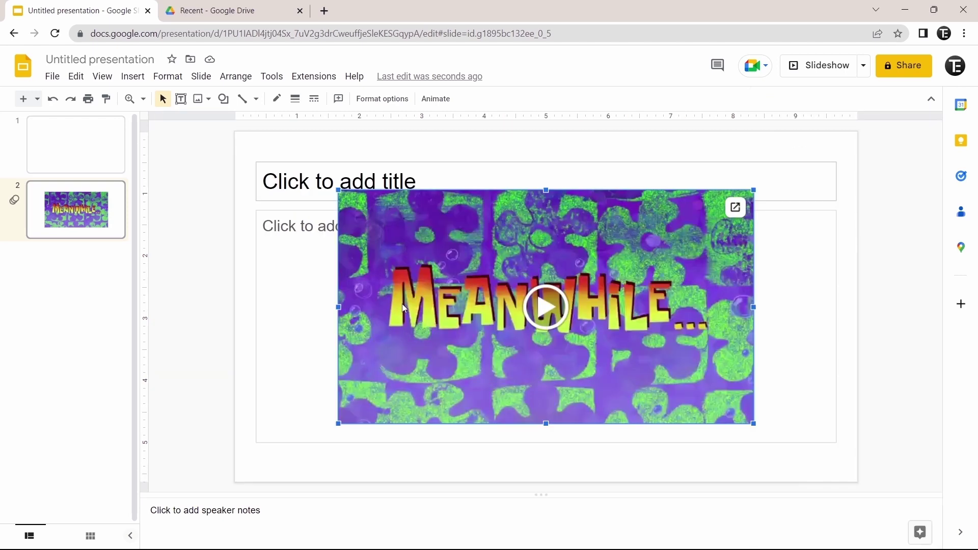
left_click(299, 437)
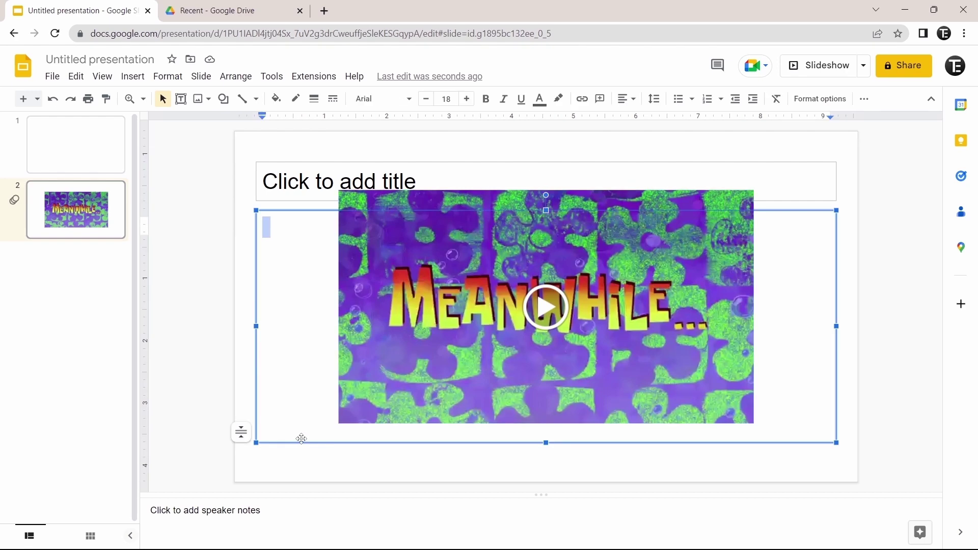
left_click(363, 380)
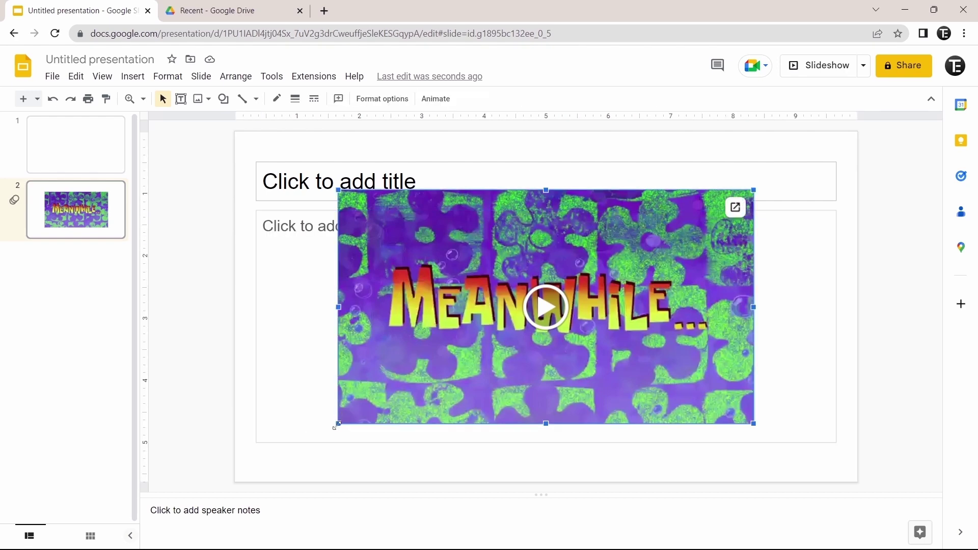
left_click_drag(329, 431, 302, 443)
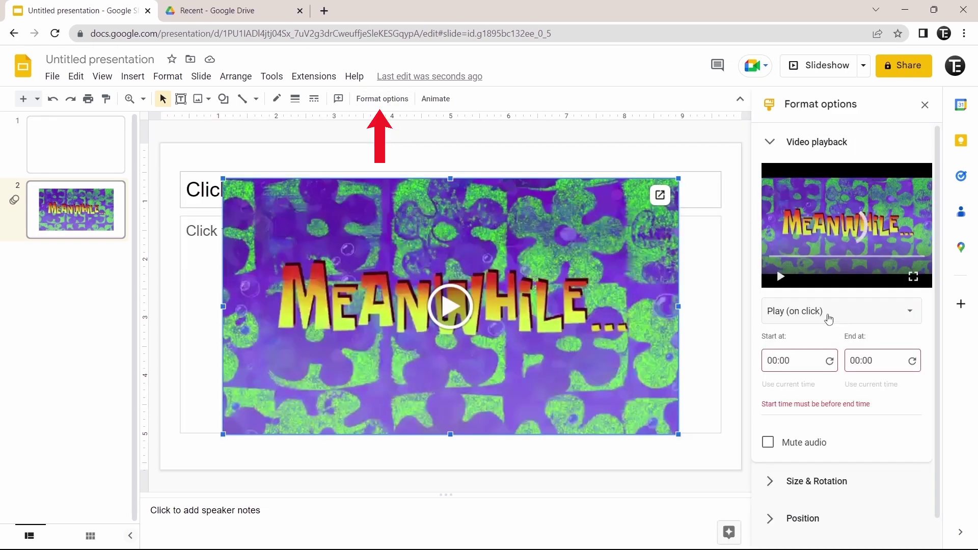
Set the videoplayback.mp4 video playback to Play (automatically) in Format options.
double_click(428, 193)
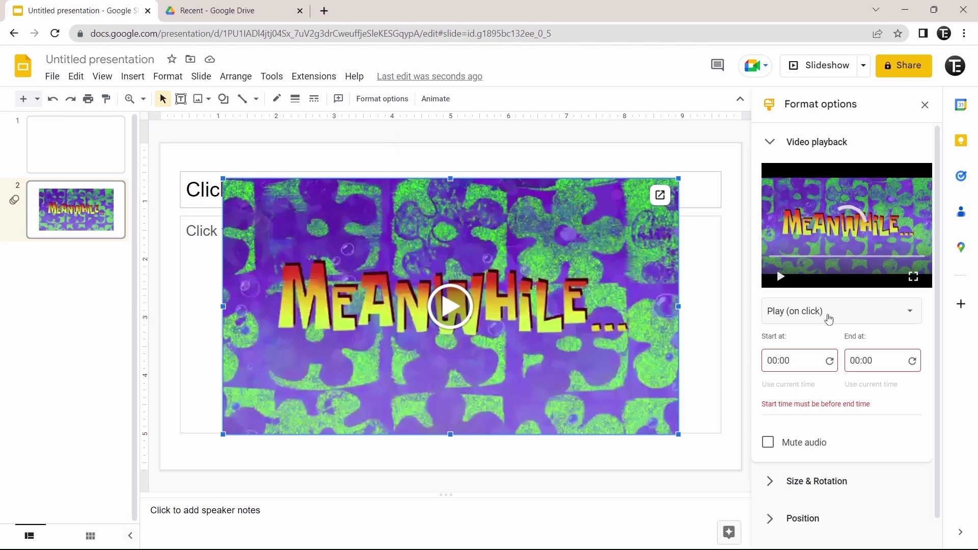
left_click(910, 315)
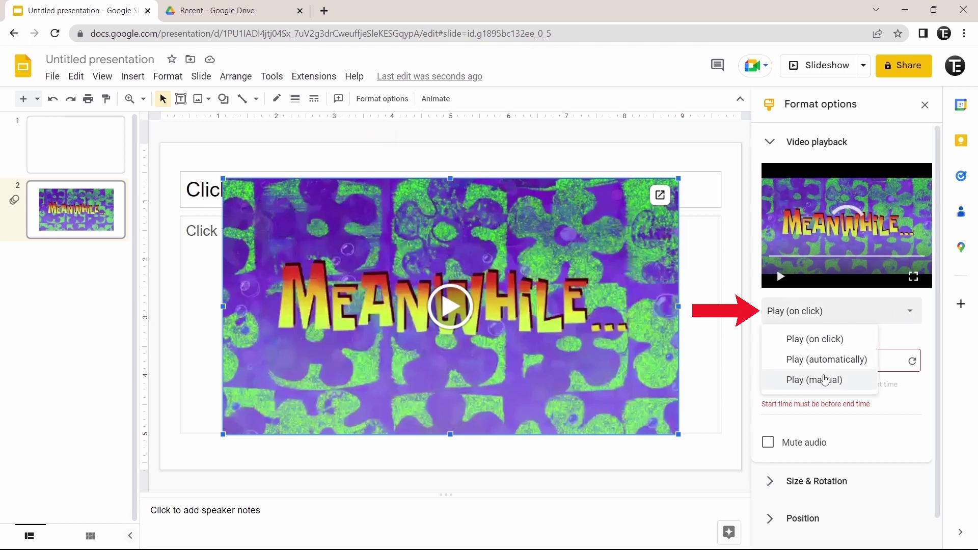
left_click(892, 312)
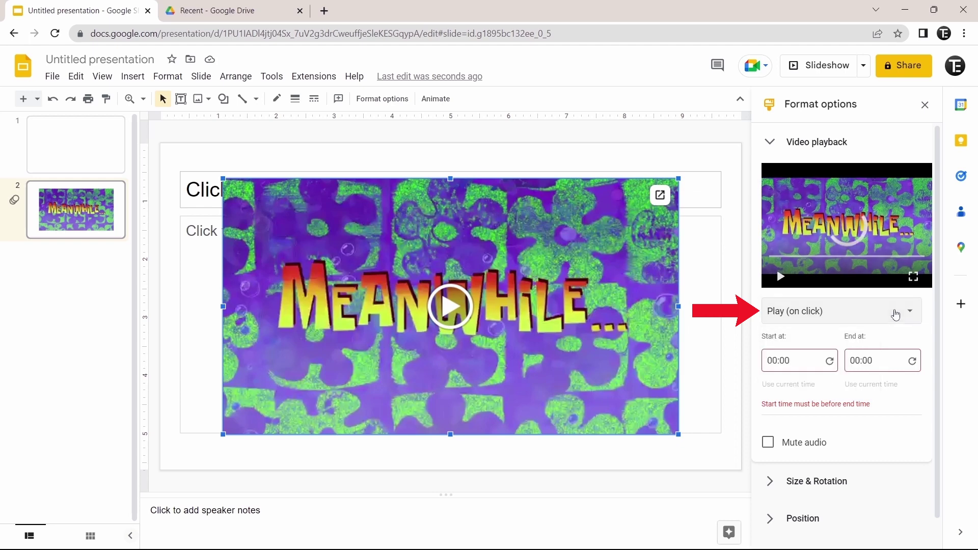
left_click(890, 316)
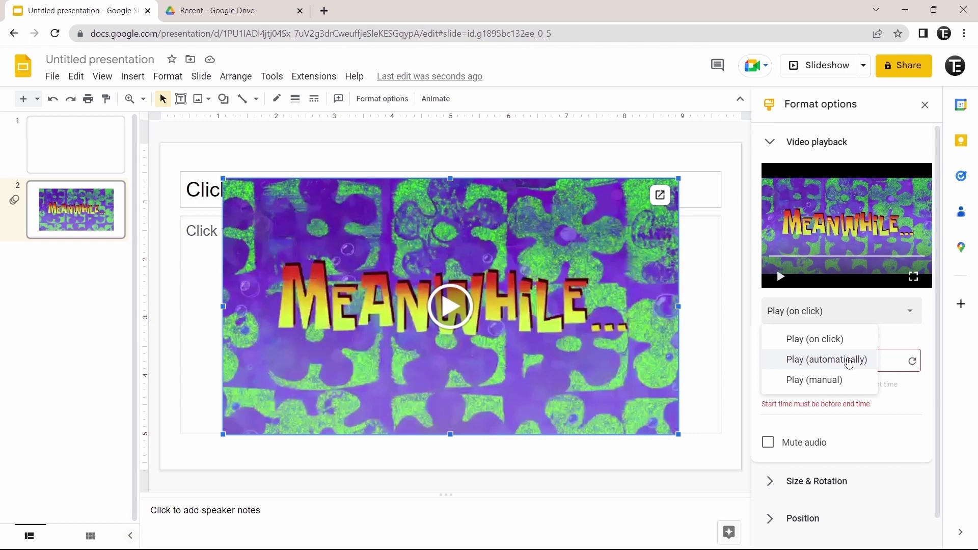
left_click(848, 363)
scroll(847, 378, "down", 1)
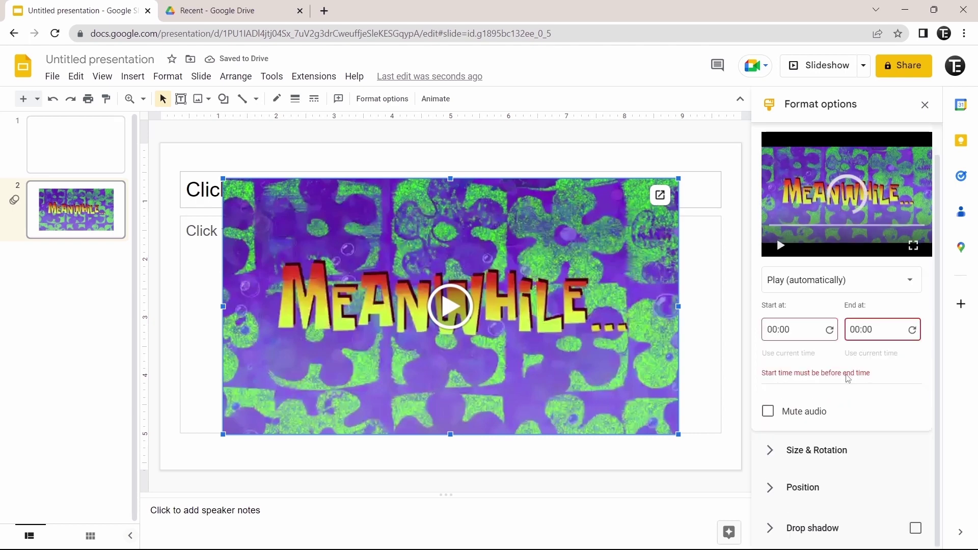
left_click(797, 333)
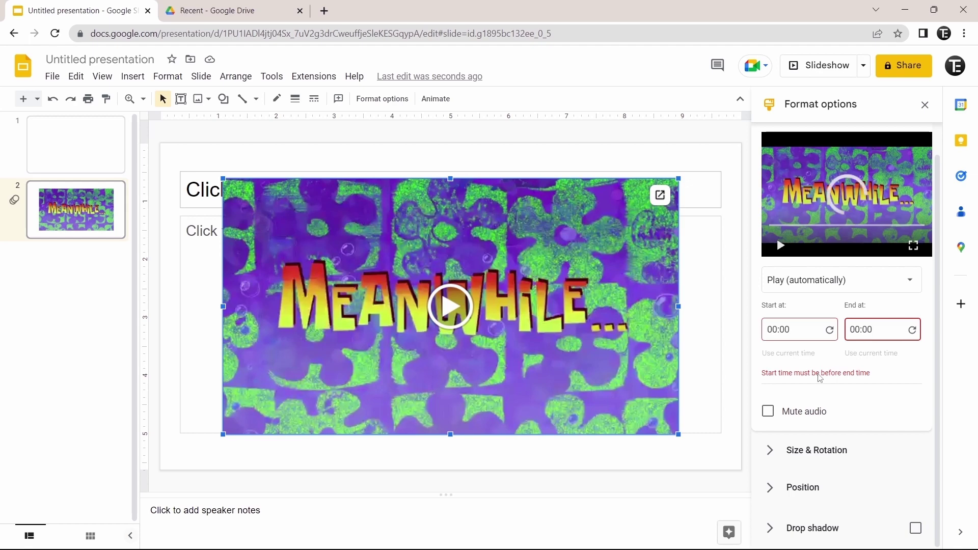
Expand and review the video's Size & Rotation and Position settings in Format options.
scroll(835, 377, "up", 1)
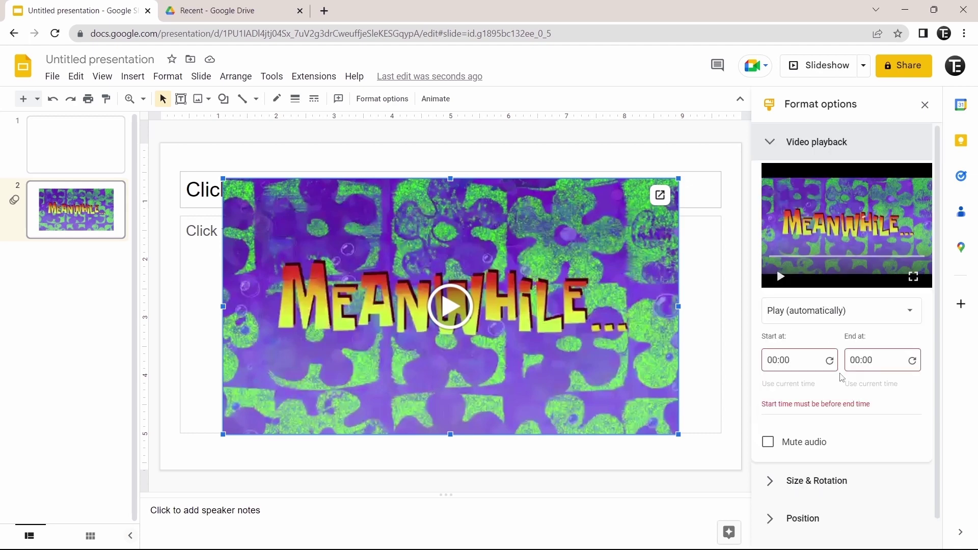
scroll(805, 457, "down", 1)
scroll(832, 393, "up", 1)
scroll(832, 393, "down", 1)
left_click(779, 451)
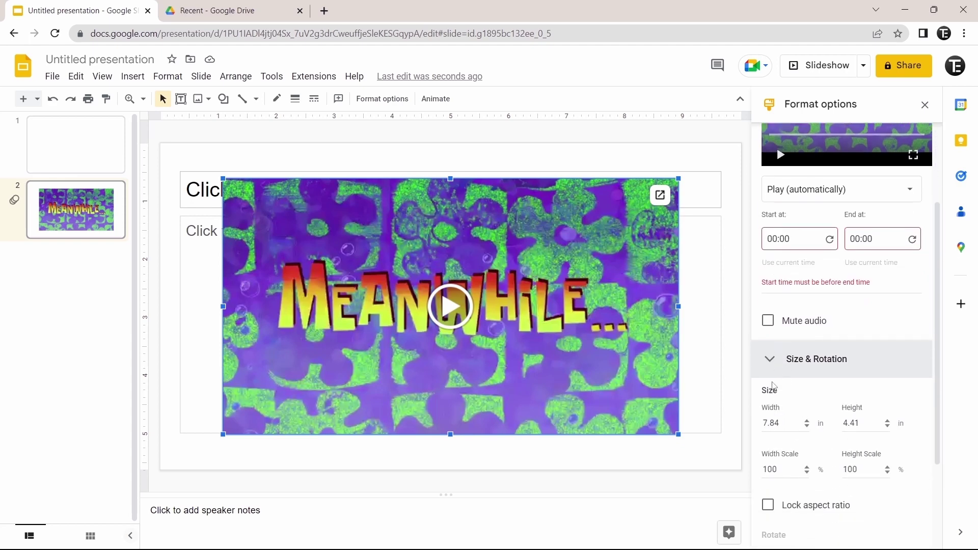
scroll(773, 392, "down", 1)
scroll(792, 378, "down", 1)
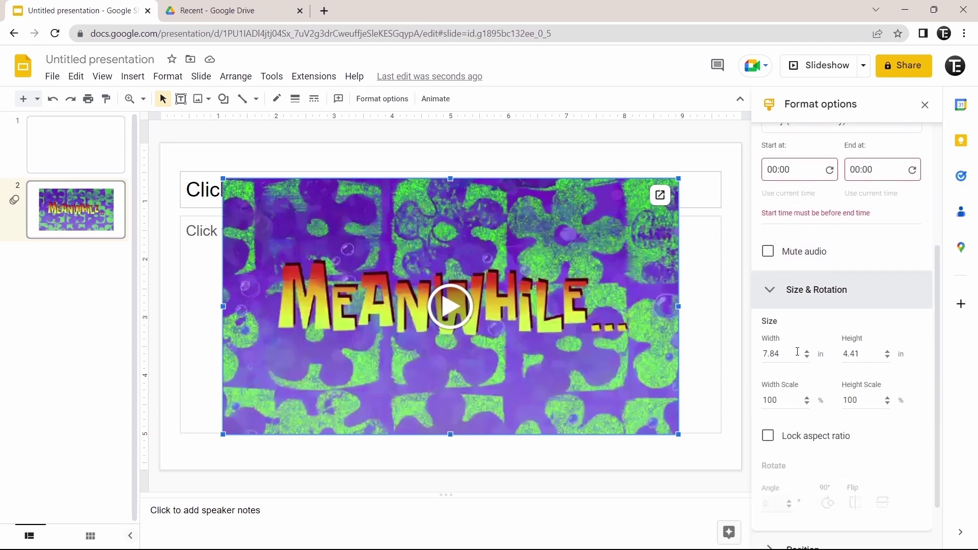
scroll(771, 300, "down", 1)
left_click(783, 258)
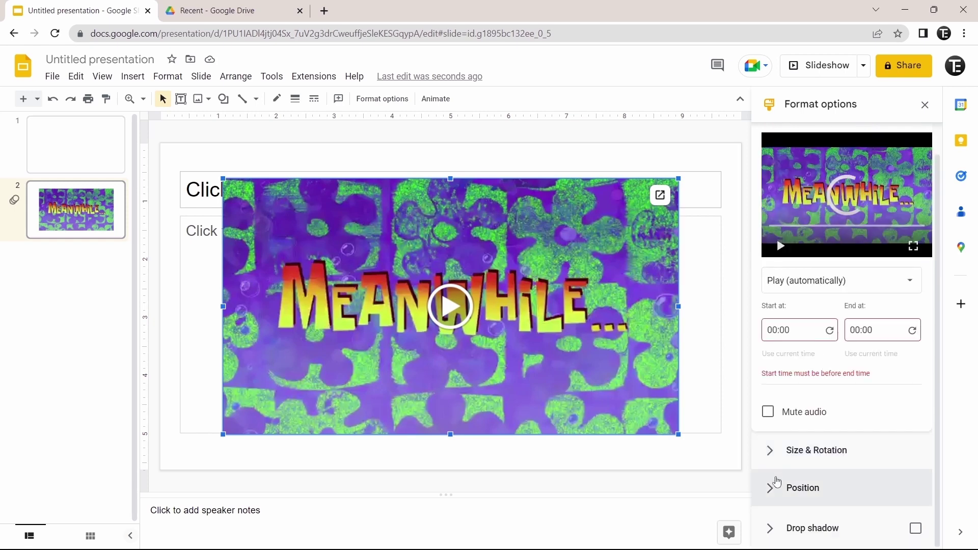
left_click(776, 489)
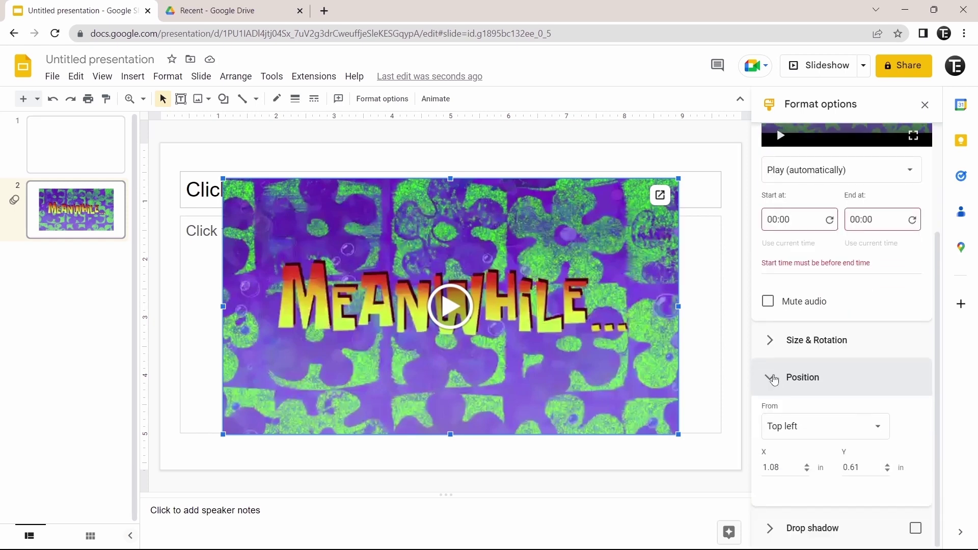
left_click(818, 392)
Turn on a drop shadow for the video and show its shadow settings.
left_click(915, 528)
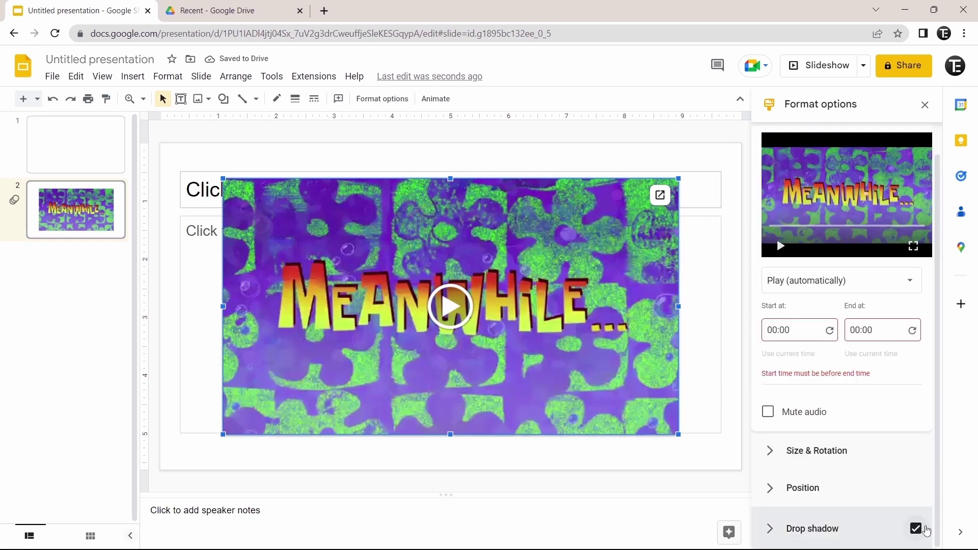
left_click(915, 529)
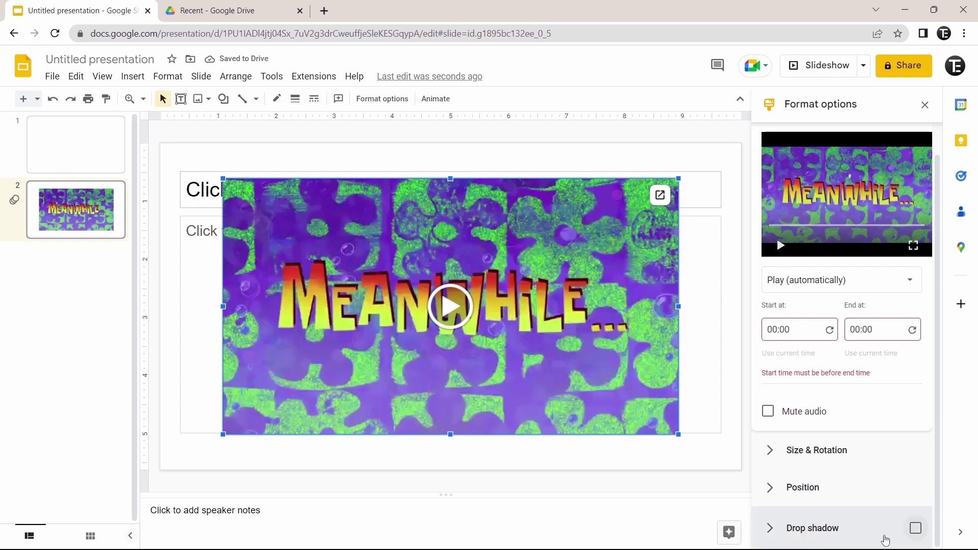
left_click(916, 528)
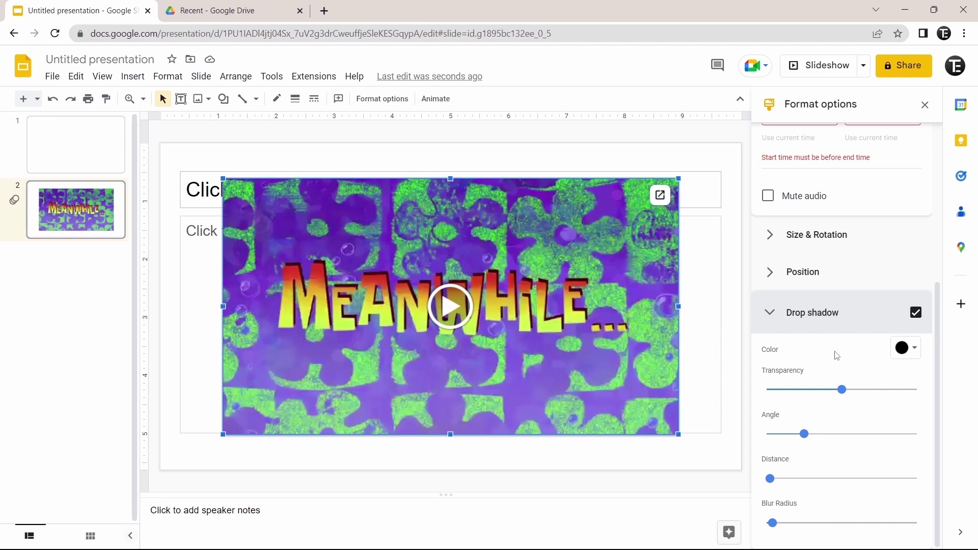
Close Format options and deselect the shadowed videoplayback.mp4 video on slide 2.
left_click(925, 104)
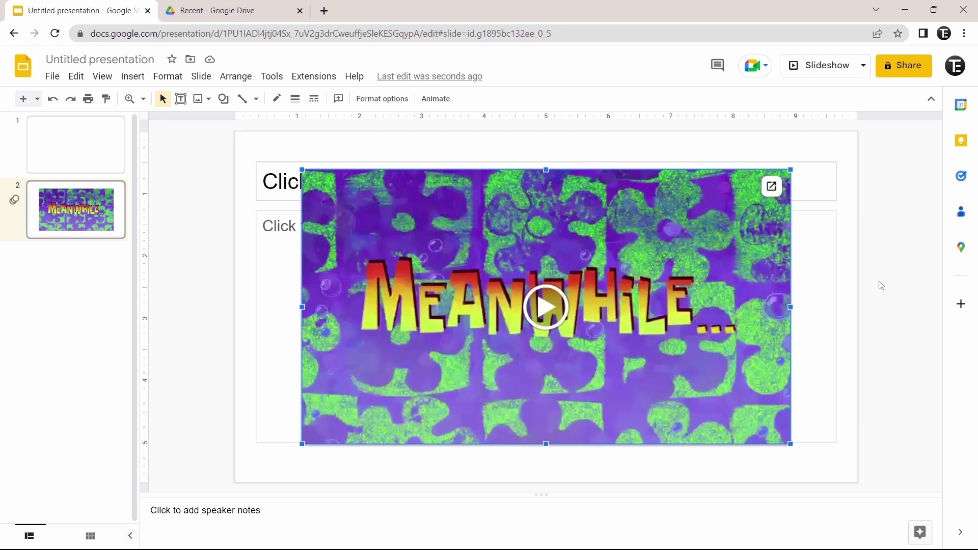
left_click(198, 182)
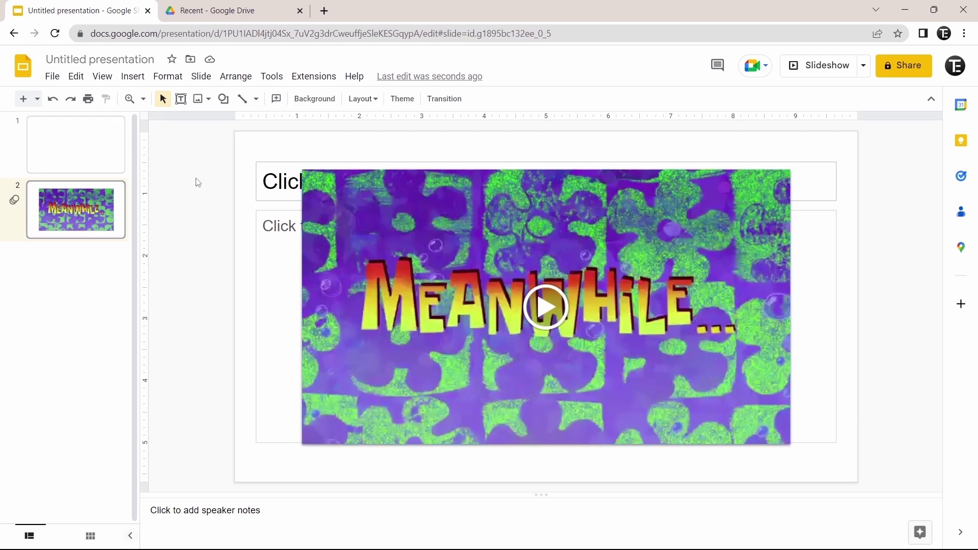